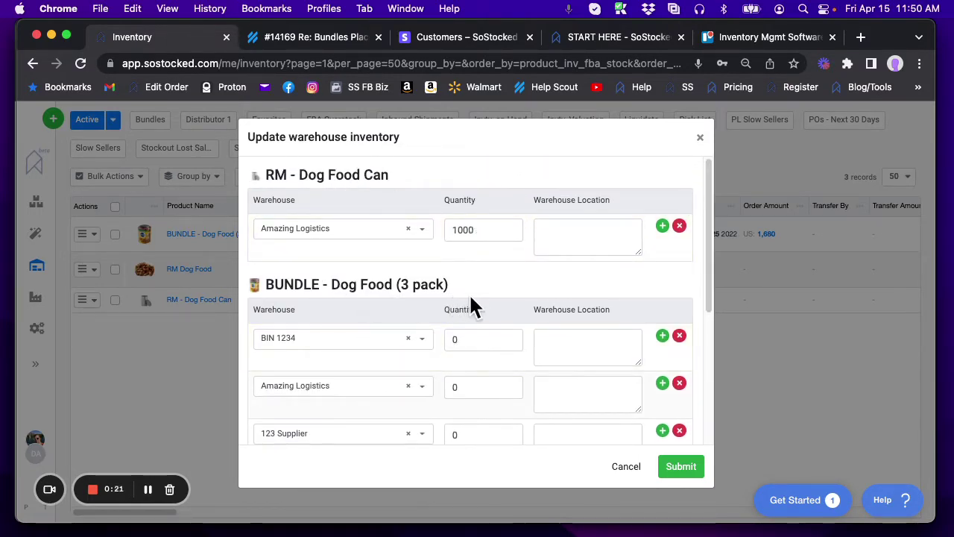
# Review the warehouse quantities of all three dog food products and close the inventory update without changing anything.
pyautogui.scroll(-4, 470, 298)
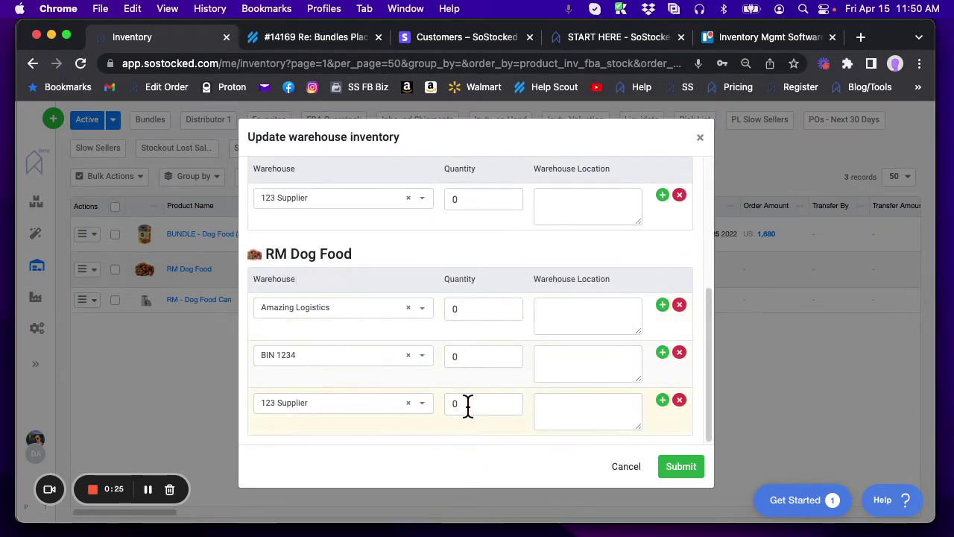
pyautogui.click(700, 139)
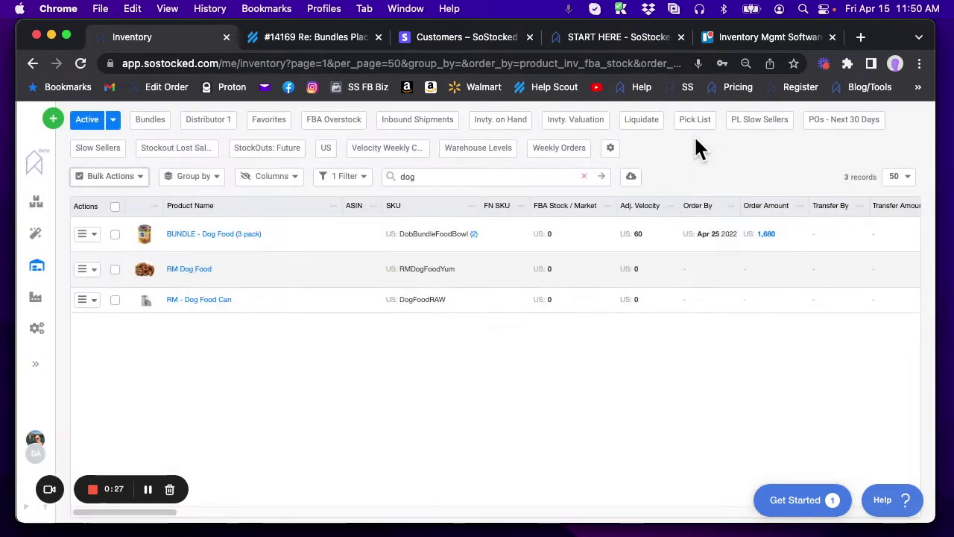
# Create a new purchase order for RM Dog Food with a shipped quantity of 900.
pyautogui.click(94, 270)
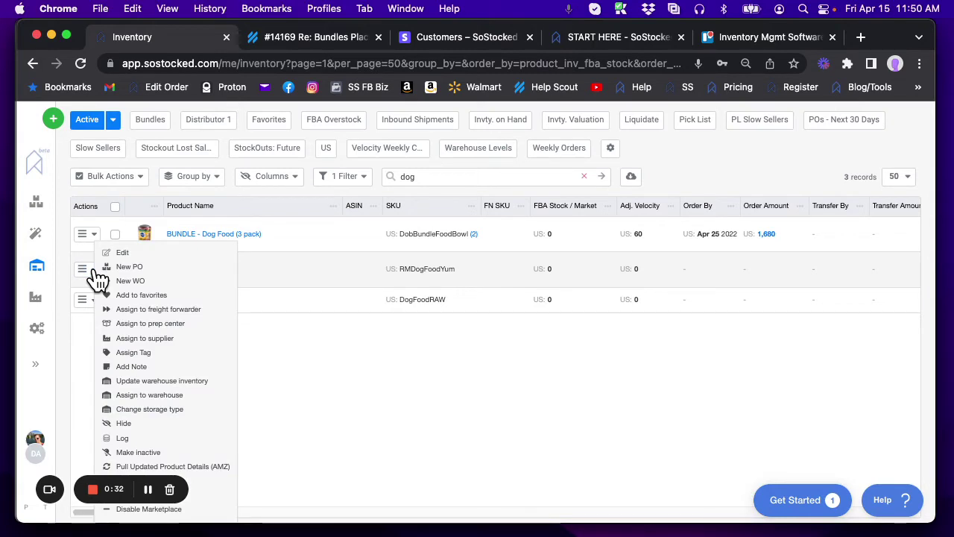
pyautogui.click(140, 266)
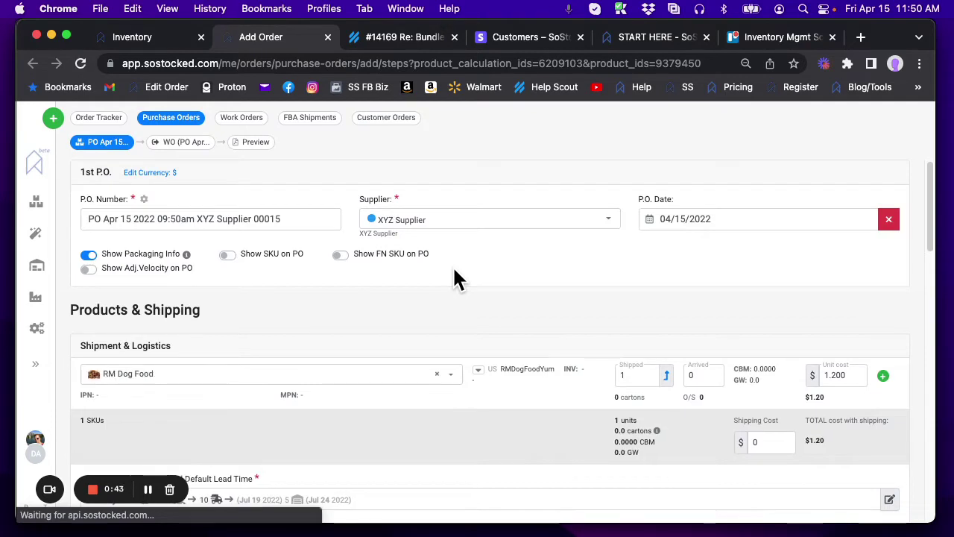
pyautogui.scroll(-3, 400, 308)
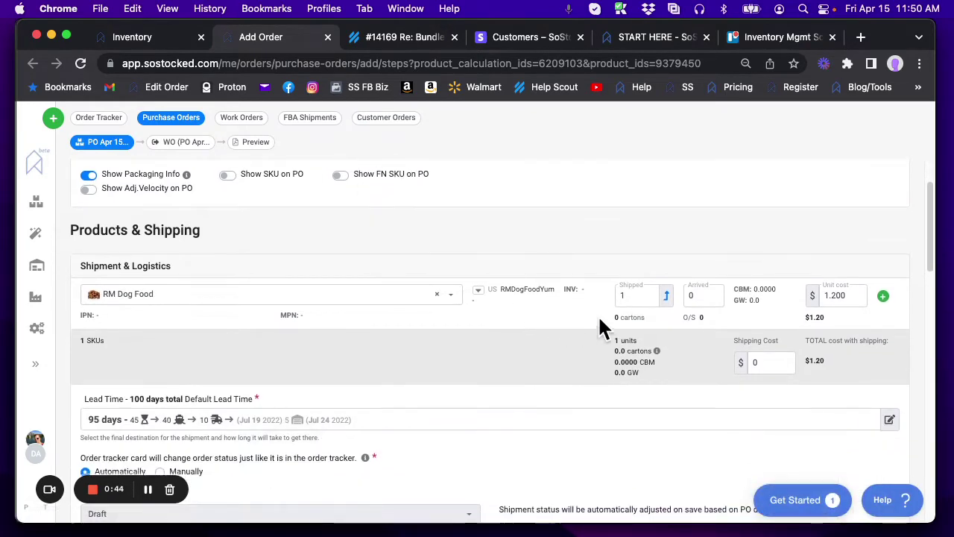
pyautogui.click(634, 297)
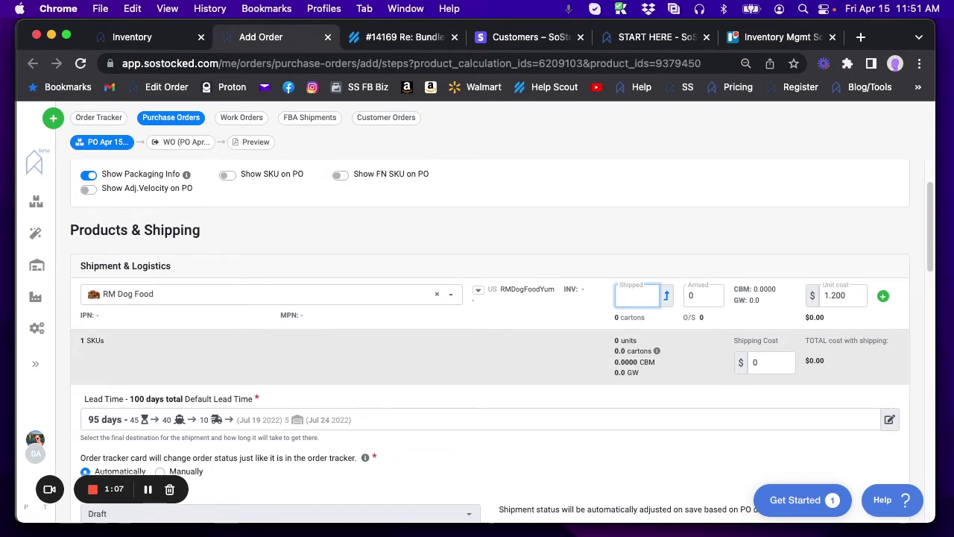
pyautogui.write('00')
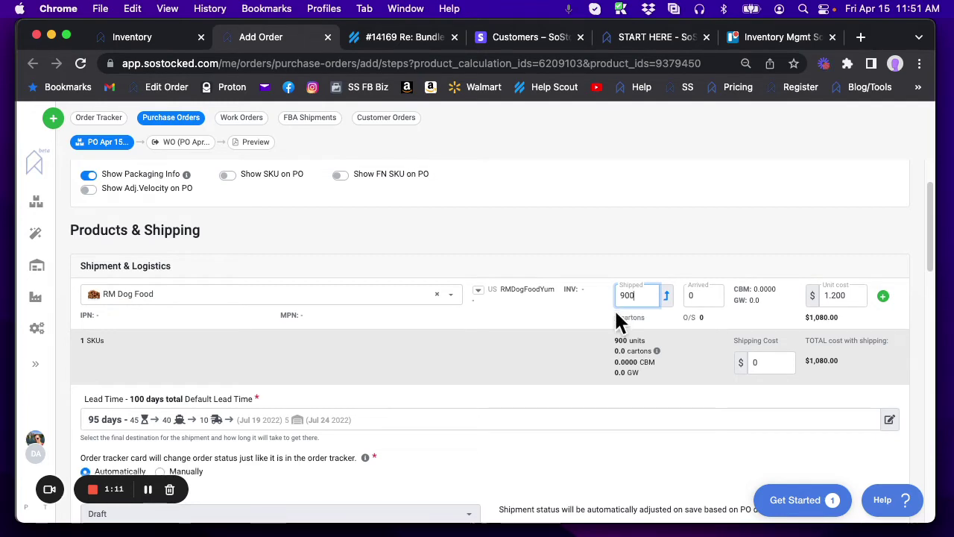
# Continue to the work order and set the arriving items to be combined instead of stocked into inventory.
pyautogui.scroll(-2, 616, 319)
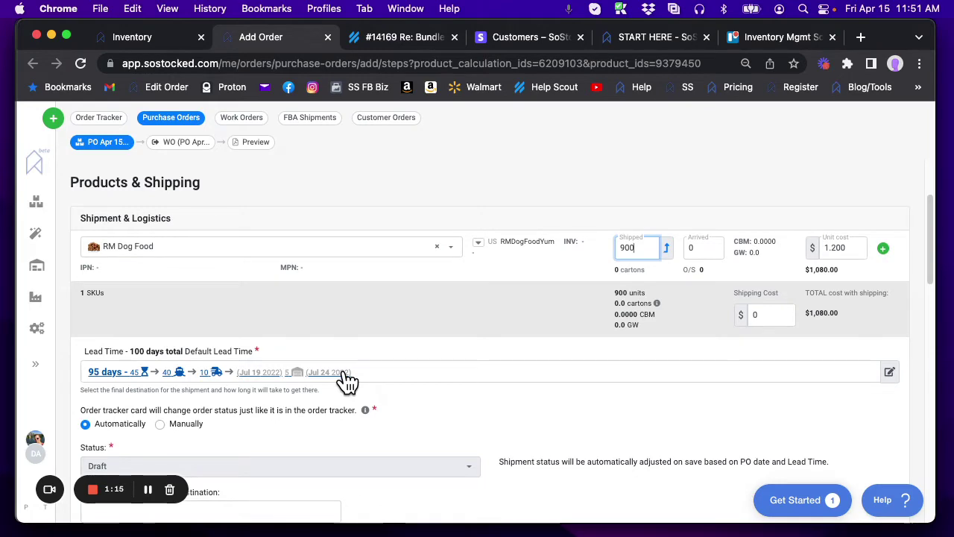
pyautogui.scroll(-1, 346, 382)
pyautogui.scroll(-15, 348, 381)
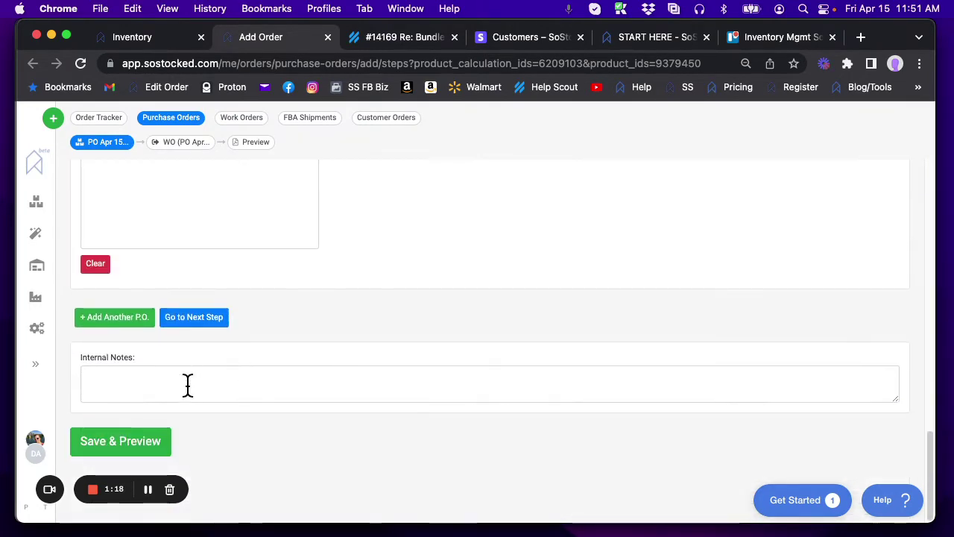
pyautogui.click(211, 318)
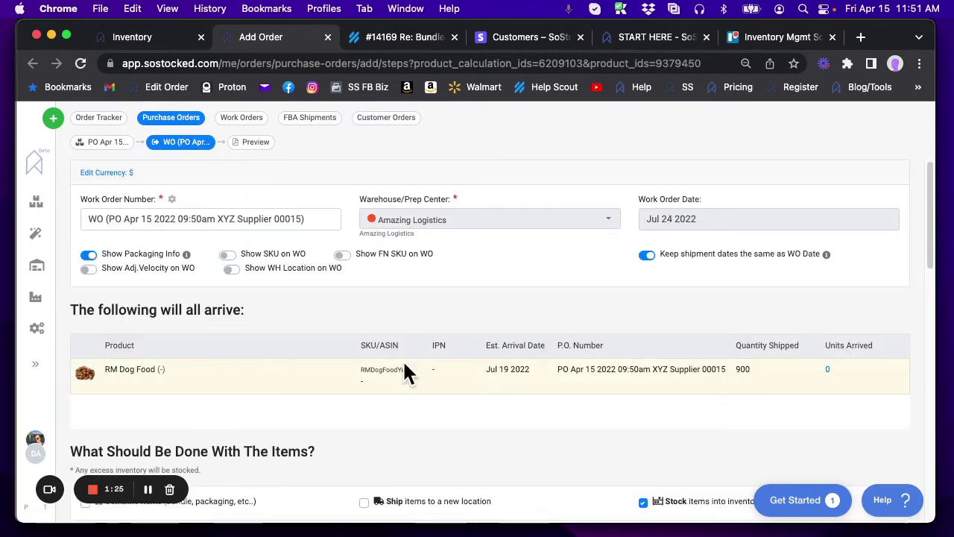
pyautogui.scroll(-3, 466, 365)
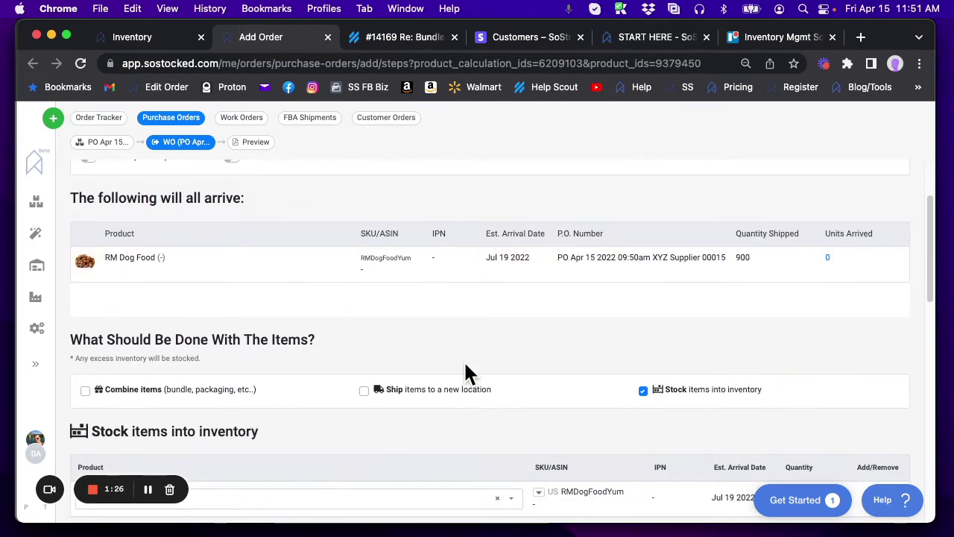
pyautogui.click(643, 392)
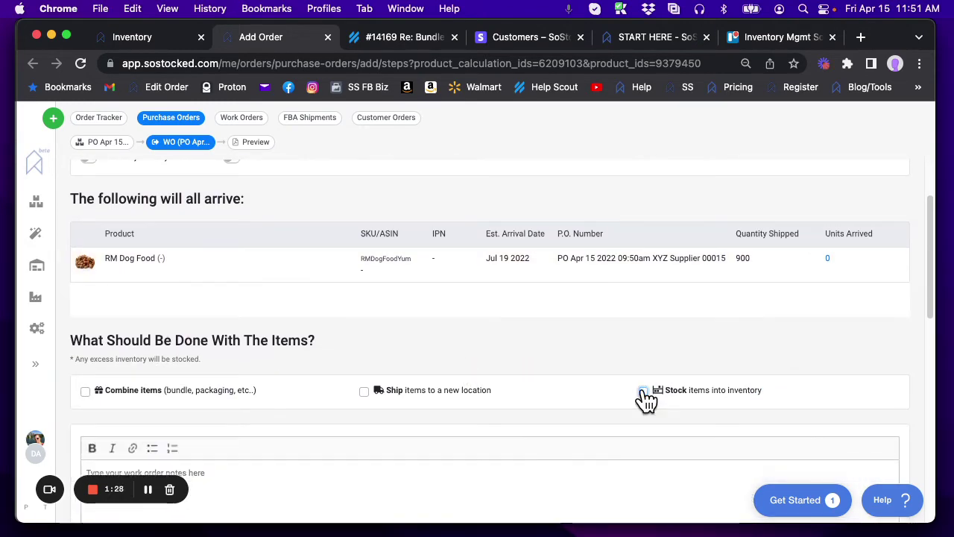
pyautogui.click(85, 392)
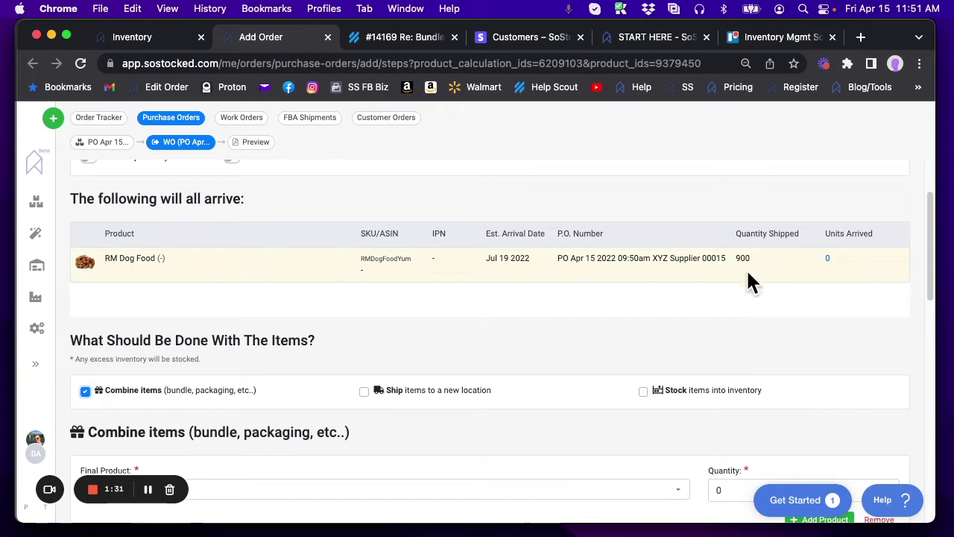
# Choose BUNDLE - Dog Food (3 pack) as the work order's final product with a quantity of 300.
pyautogui.scroll(-5, 657, 340)
pyautogui.click(199, 271)
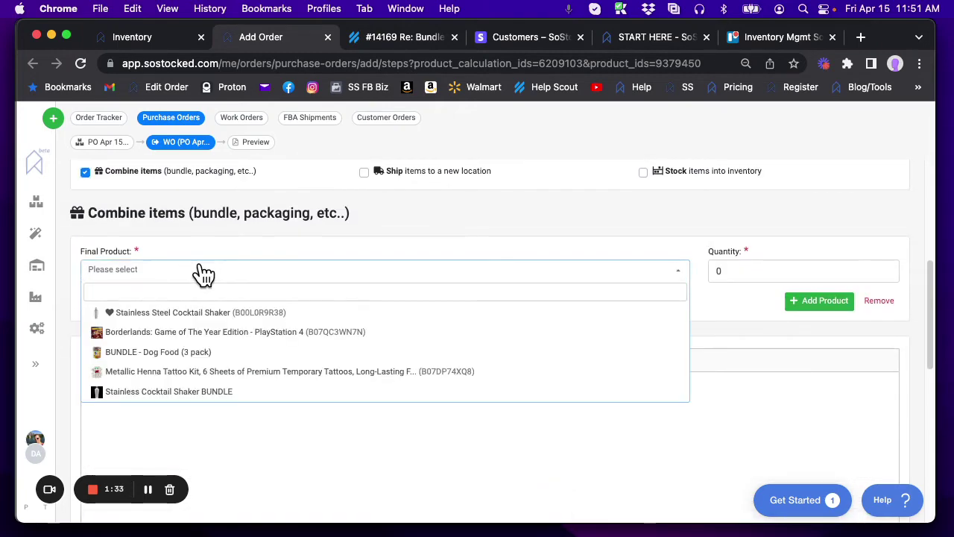
pyautogui.click(185, 352)
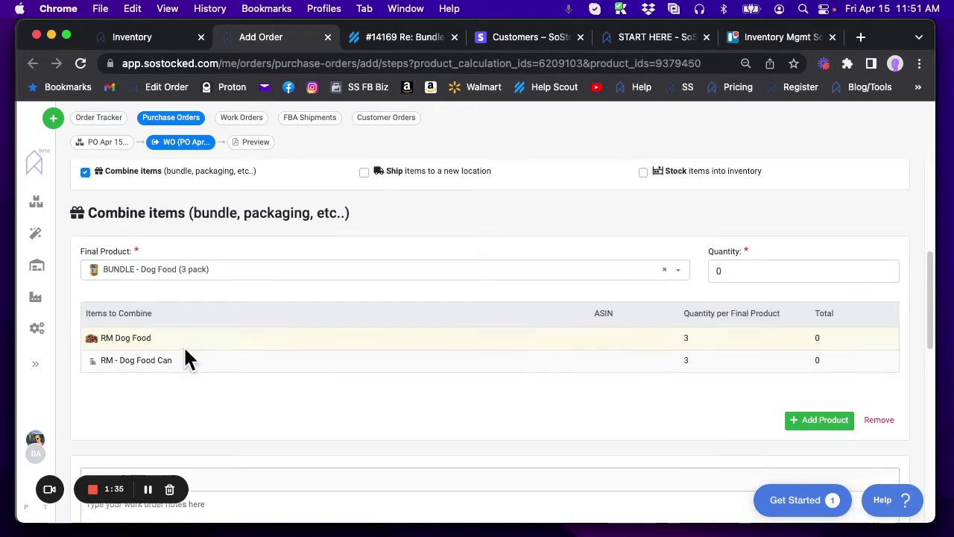
pyautogui.click(778, 272)
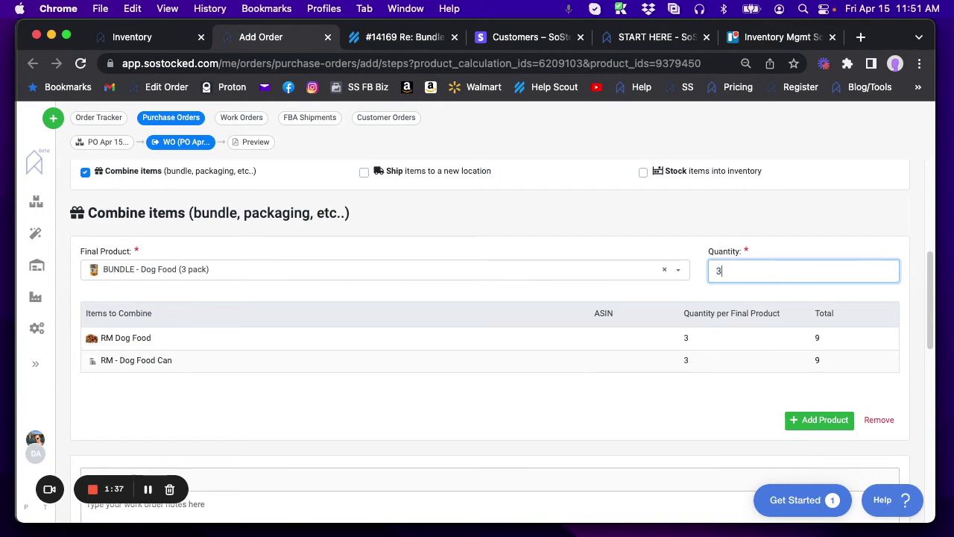
pyautogui.scroll(4, 777, 270)
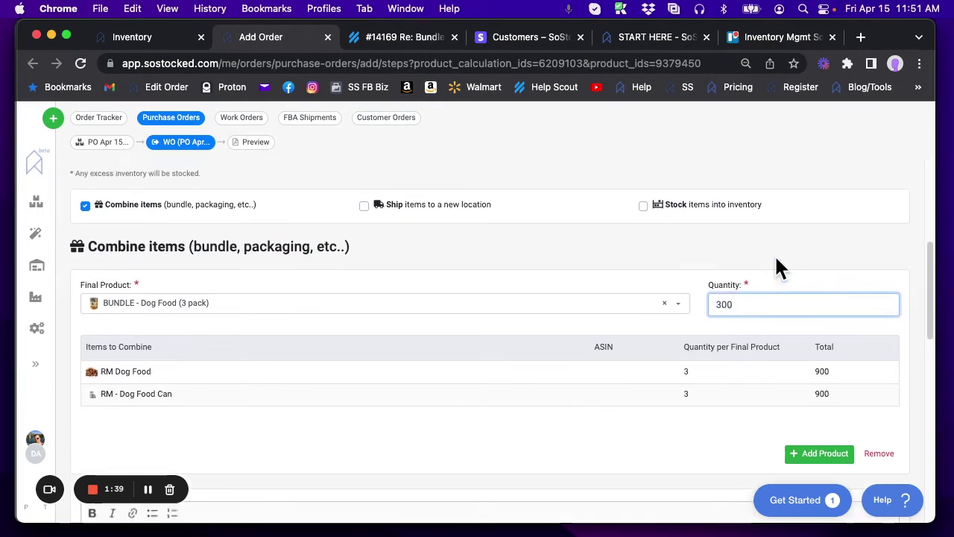
pyautogui.scroll(3, 671, 246)
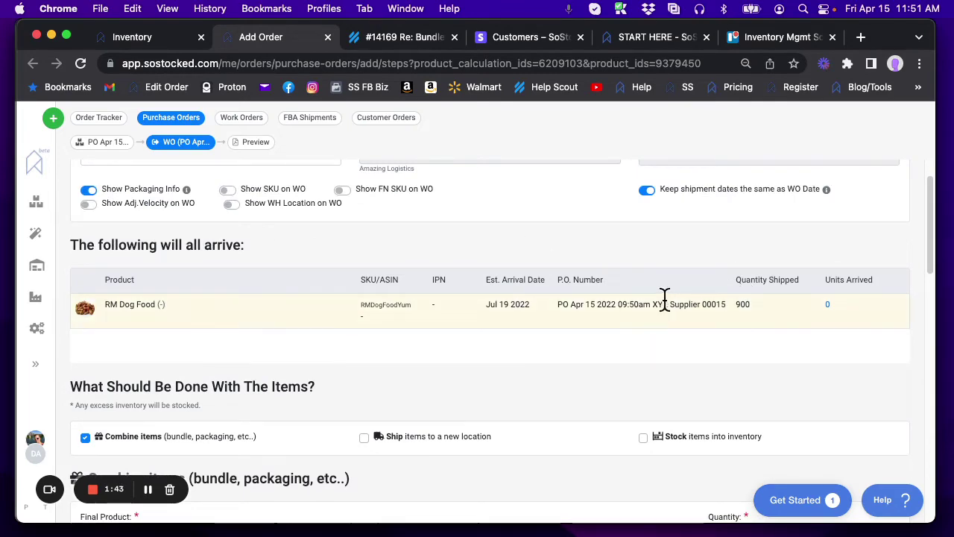
pyautogui.scroll(-7, 809, 302)
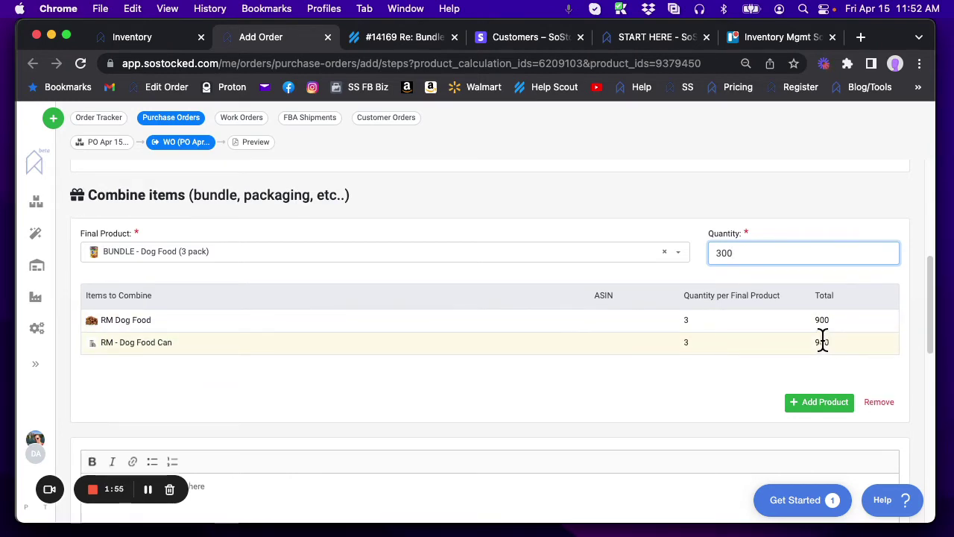
# Also have the work order stock the finished bundle into inventory, and return to the purchase order step.
pyautogui.scroll(3, 387, 322)
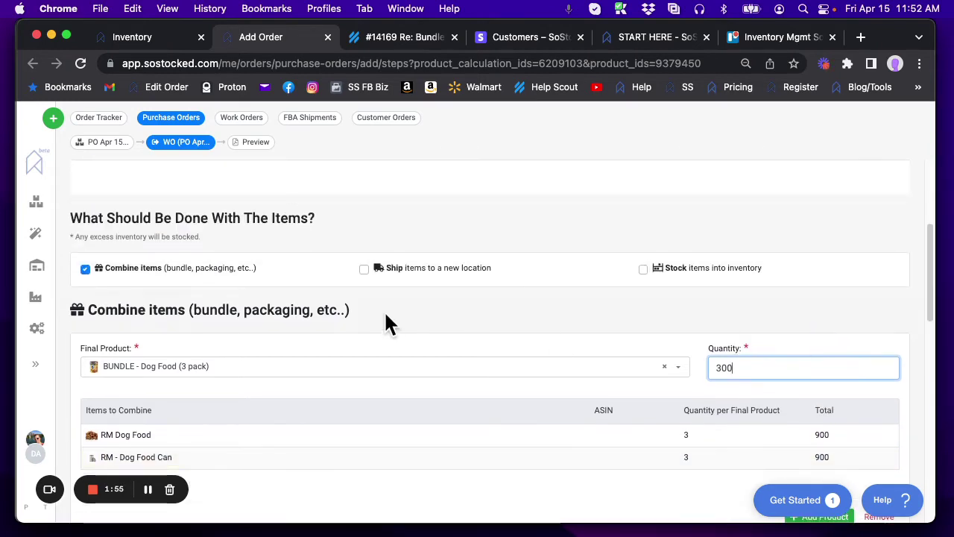
pyautogui.click(640, 270)
pyautogui.scroll(-5, 632, 309)
pyautogui.scroll(-2, 631, 306)
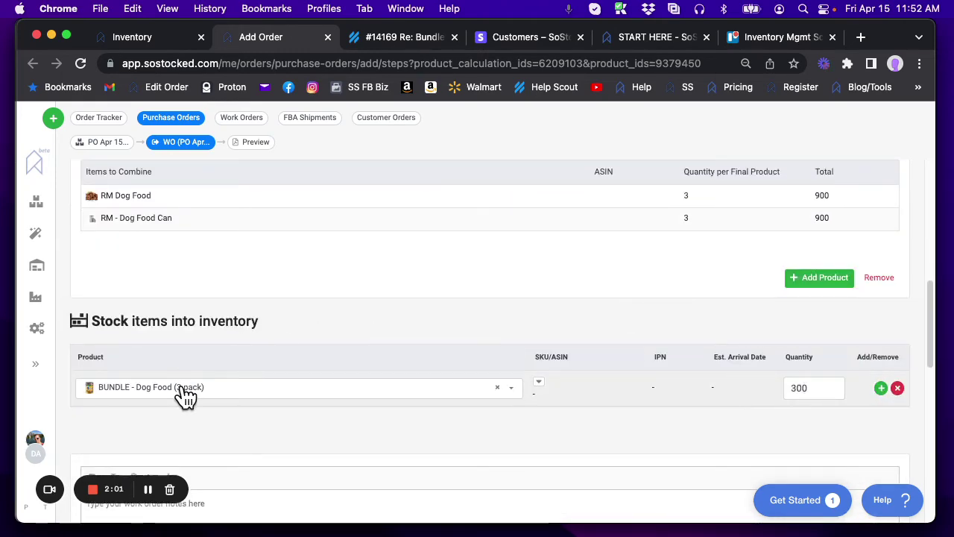
pyautogui.scroll(-5, 328, 362)
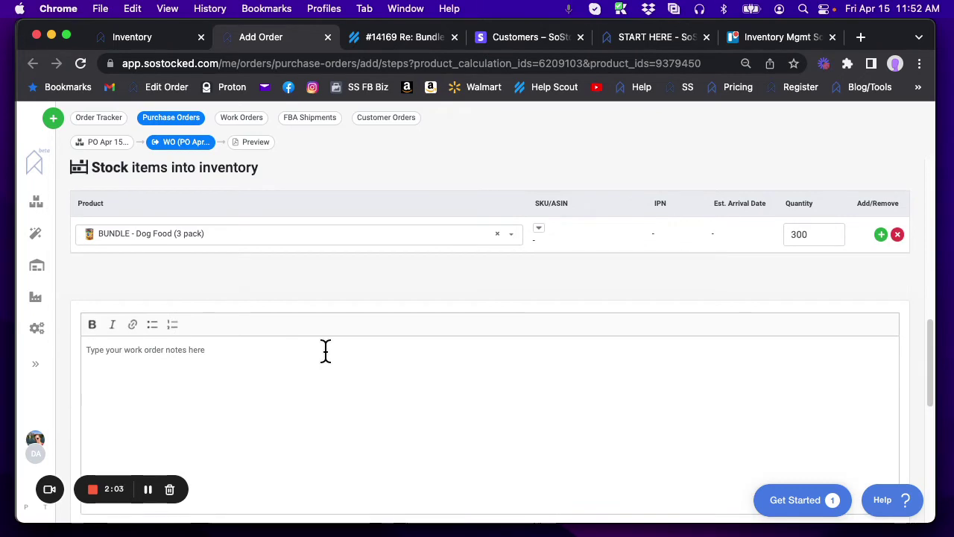
pyautogui.scroll(-4, 326, 350)
pyautogui.scroll(8, 326, 350)
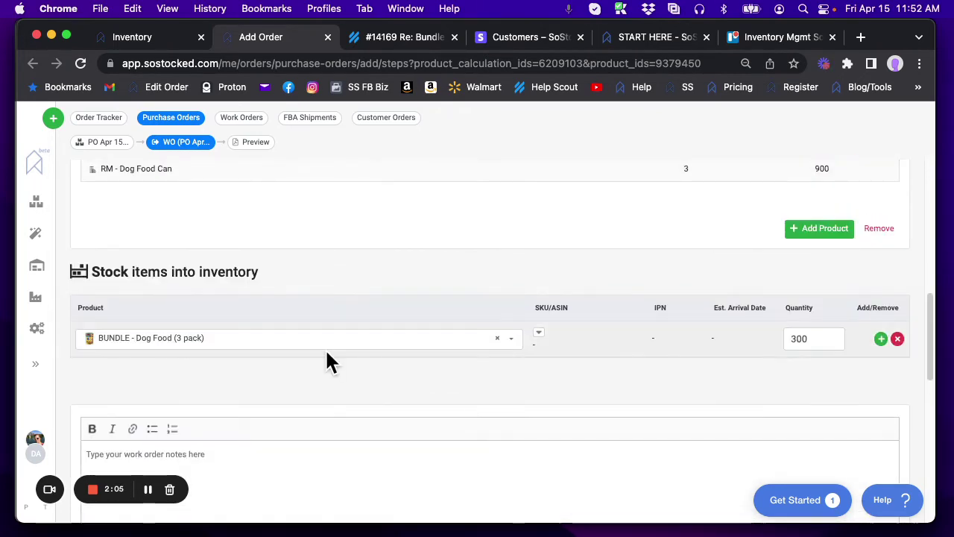
pyautogui.scroll(4, 325, 350)
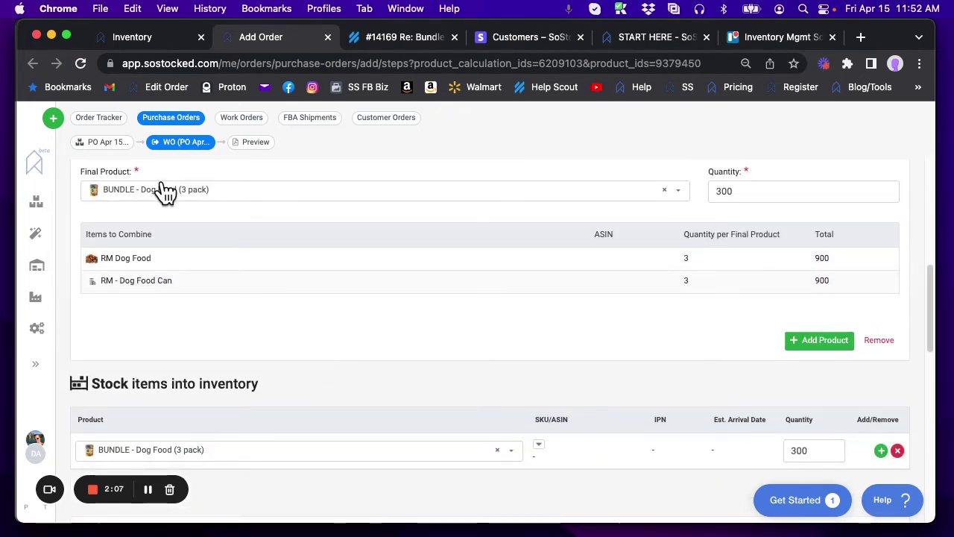
pyautogui.click(107, 144)
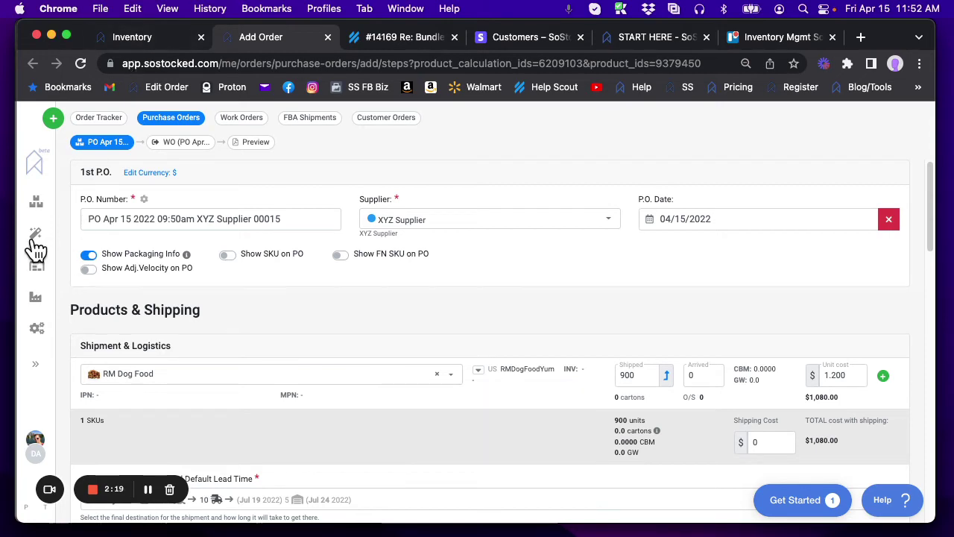
# Go back to the inventory list and search it for "dog".
pyautogui.click(36, 274)
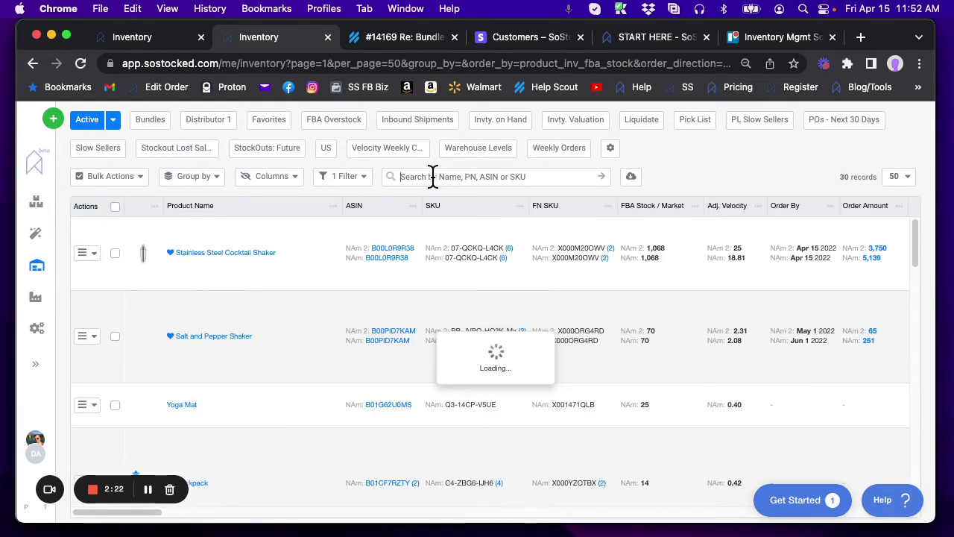
pyautogui.click(432, 176)
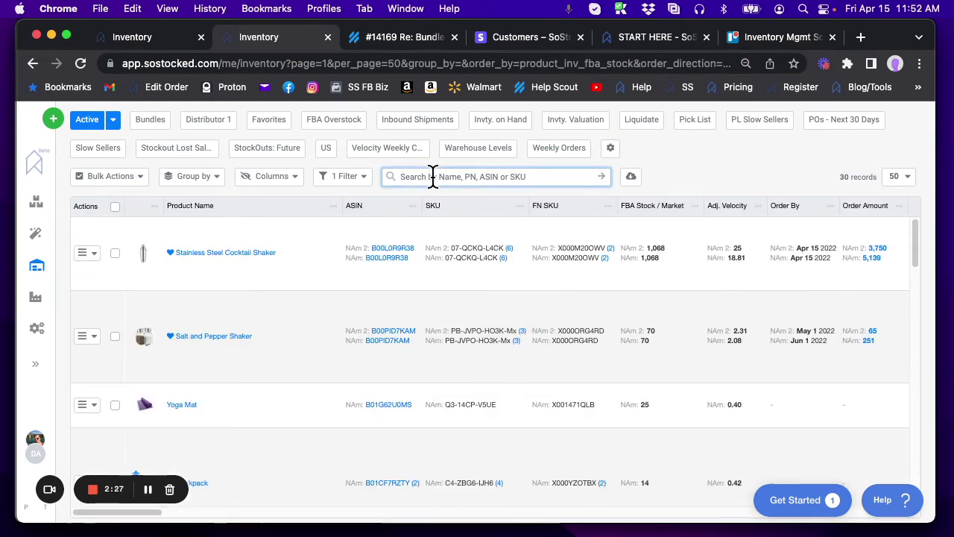
pyautogui.write('dog')
pyautogui.press('Return')
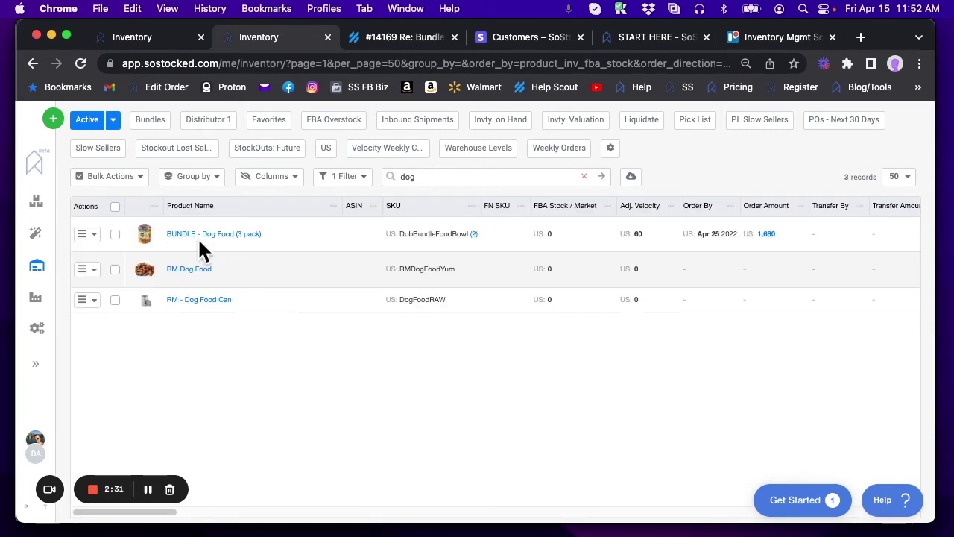
# Open a new purchase order for BUNDLE - Dog Food (3 pack), review its first PO, and close it unsaved.
pyautogui.click(92, 236)
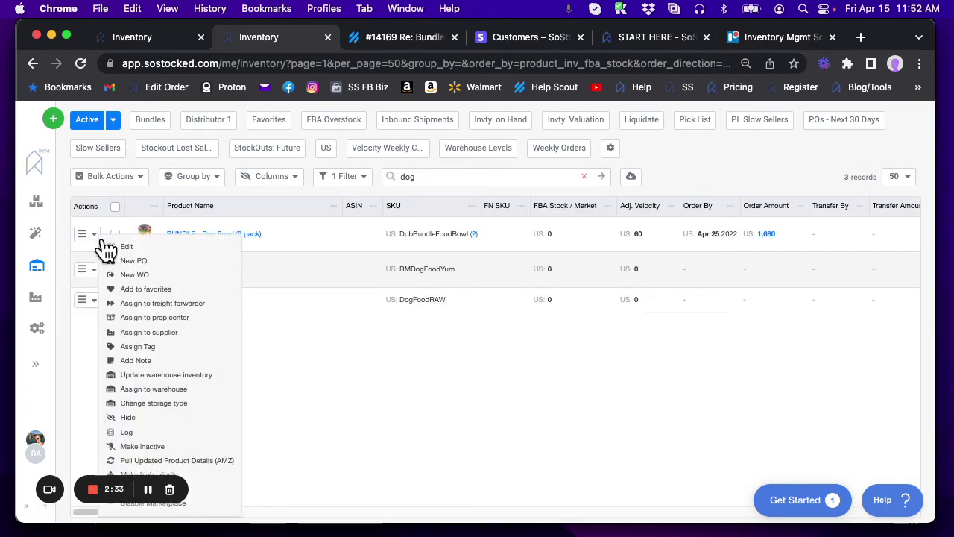
pyautogui.click(123, 261)
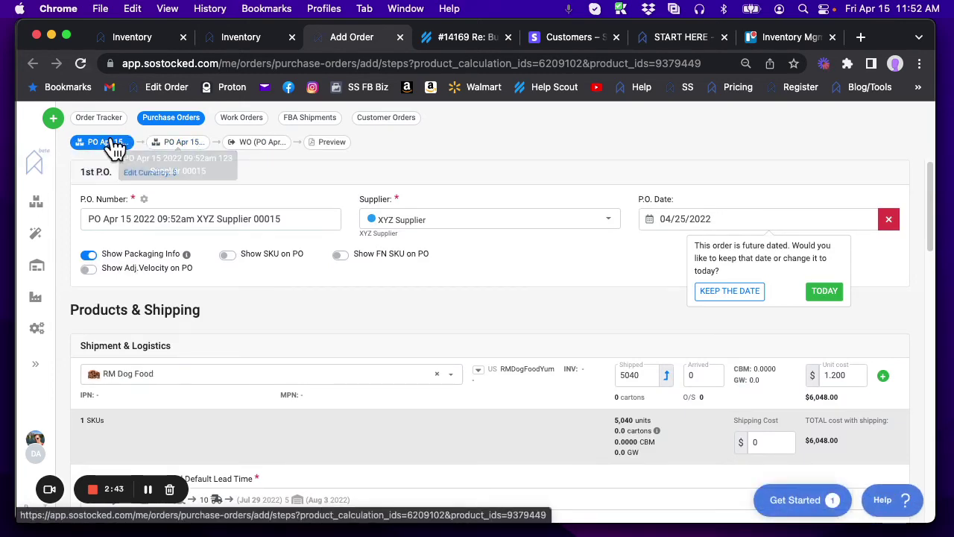
pyautogui.scroll(-1, 151, 294)
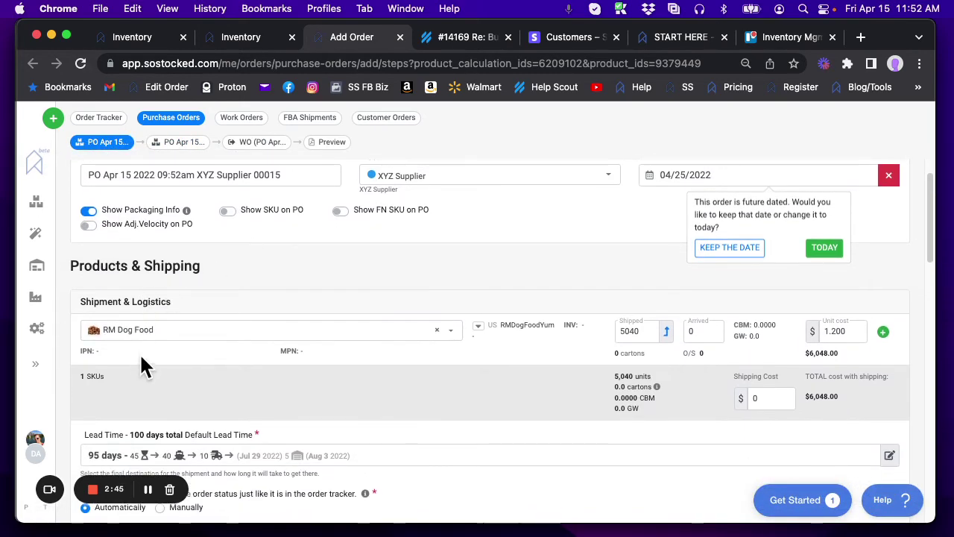
pyautogui.scroll(1, 306, 273)
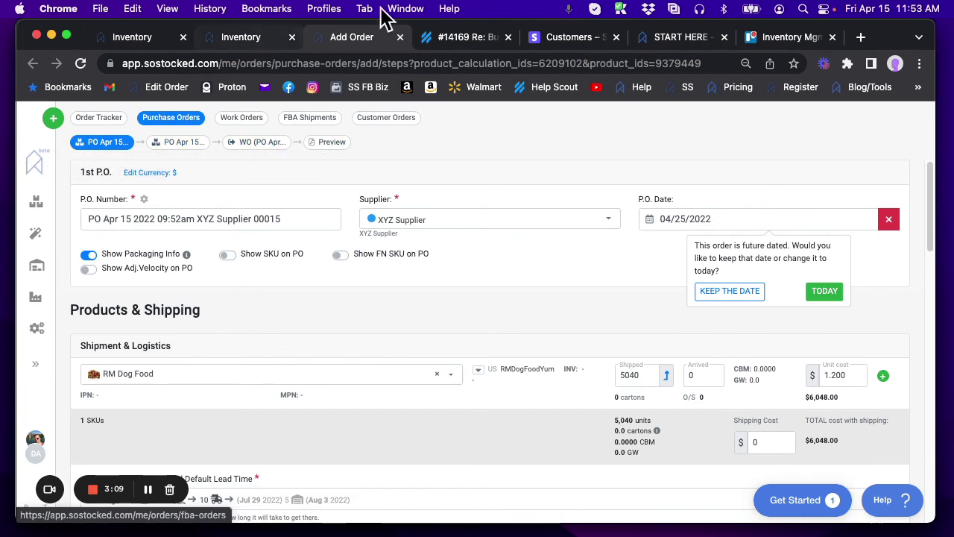
pyautogui.click(399, 37)
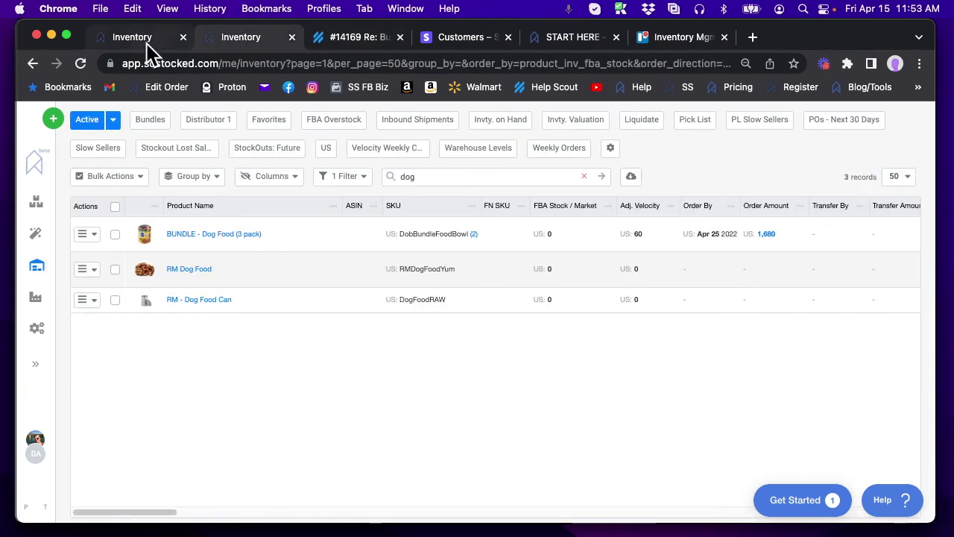
# Open the available actions for the RM Dog Food product.
pyautogui.click(93, 273)
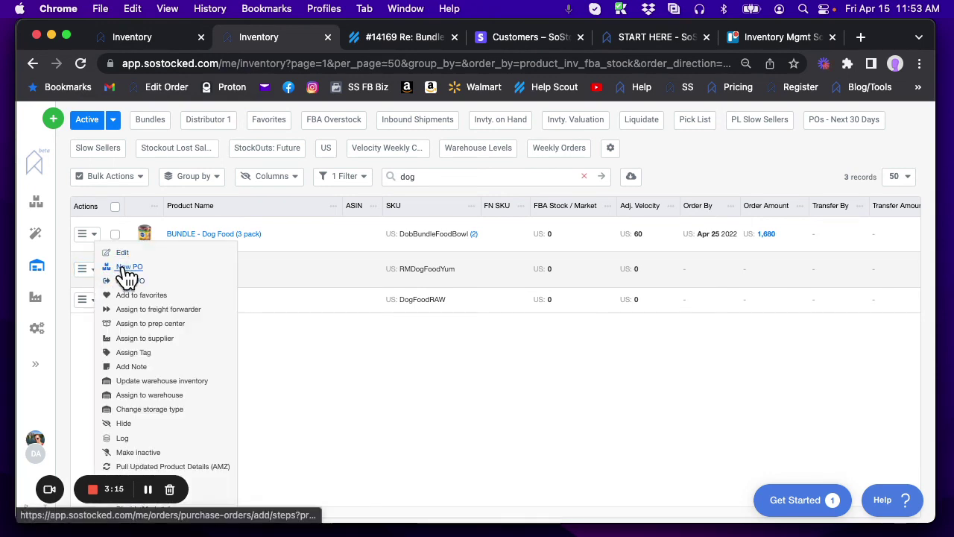